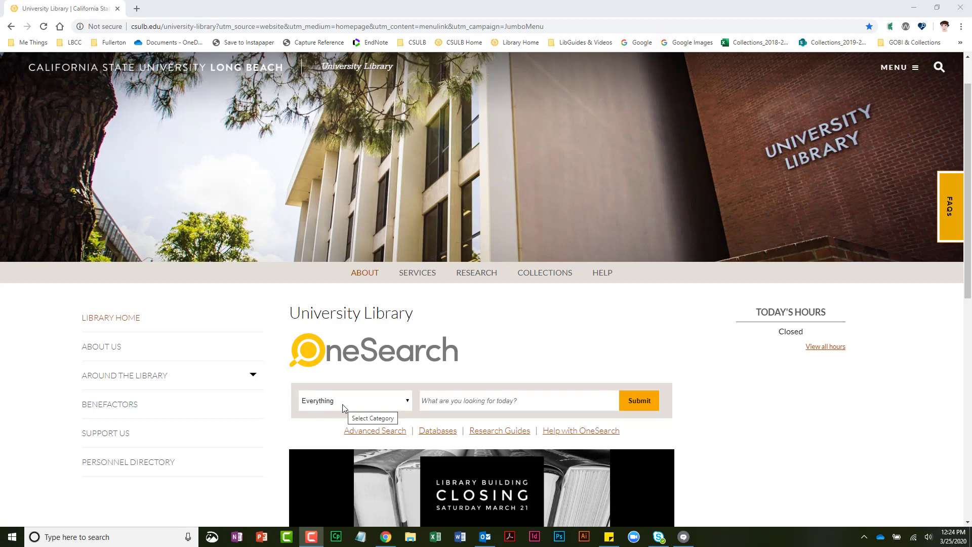
- View the OneSearch category options and open the A-Z Databases list to check which databases carry the OneSearch inclusion icon
{"action": "left_click", "coordinate": [342, 404]}
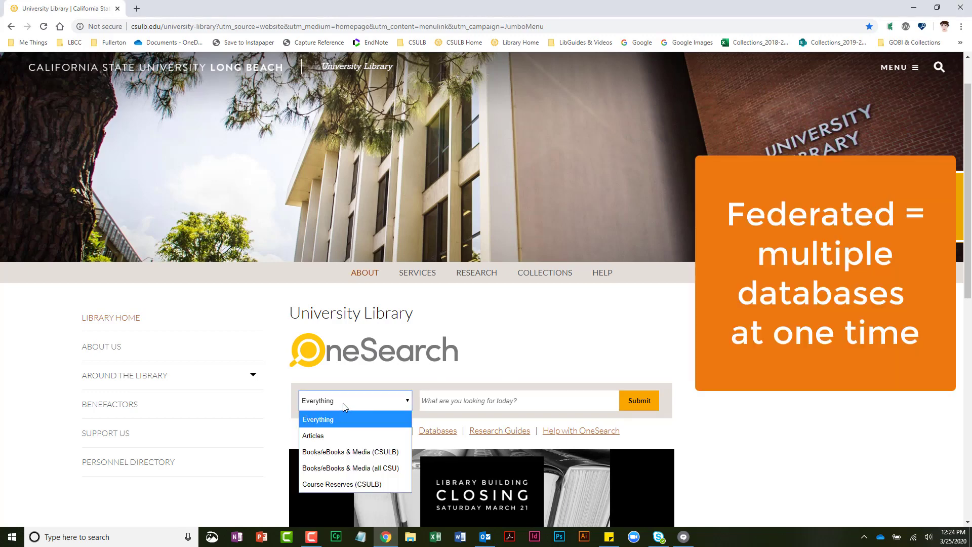
{"action": "left_click", "coordinate": [560, 374]}
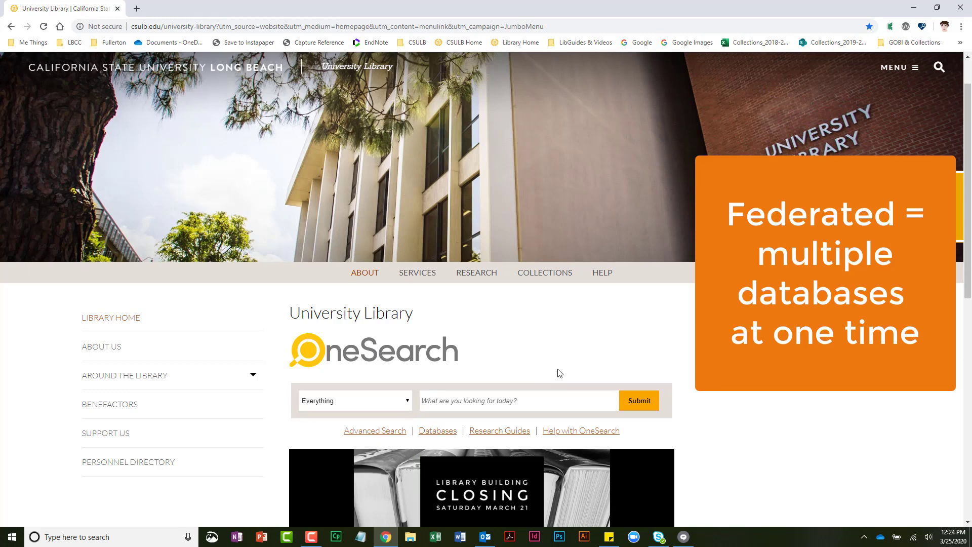
{"action": "left_click", "coordinate": [438, 431]}
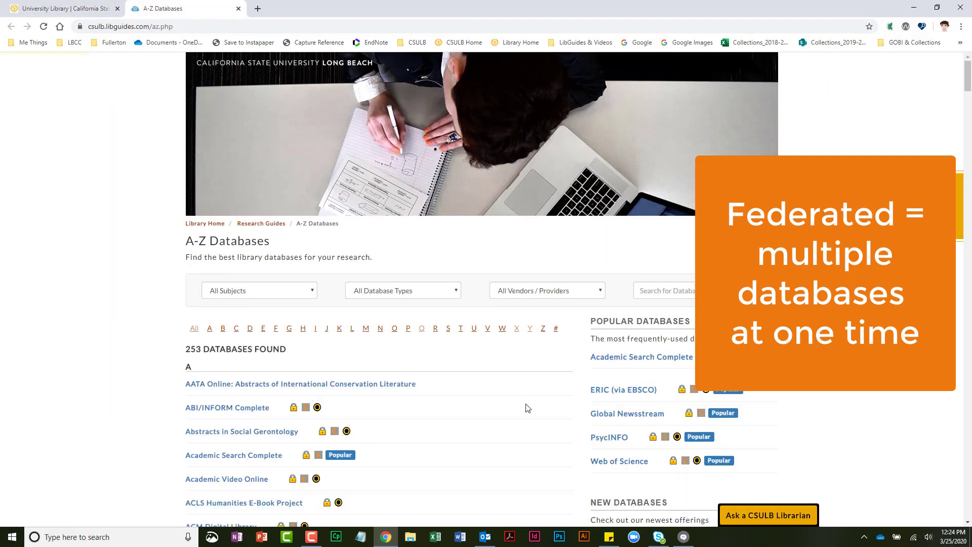
{"action": "scroll", "coordinate": [508, 408], "scroll_direction": "down", "scroll_amount": 3}
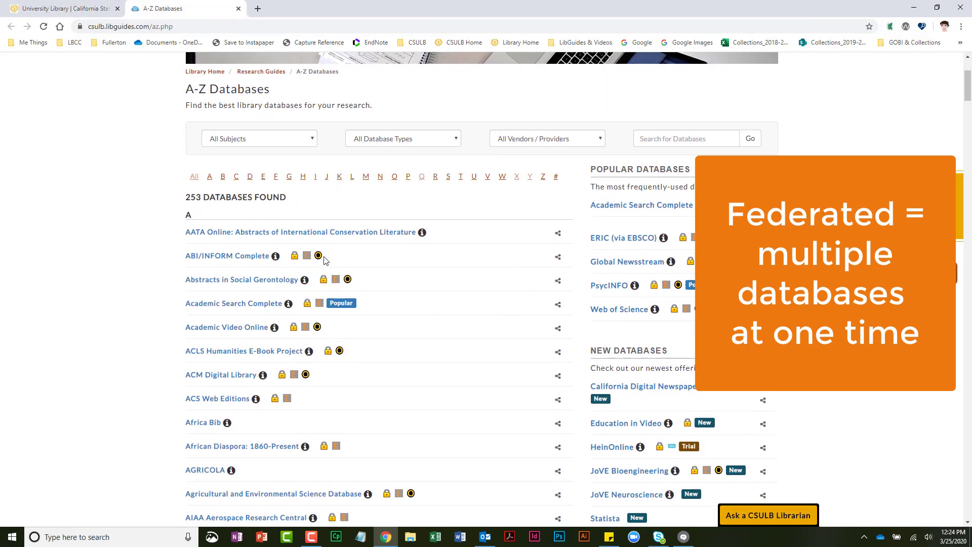
{"action": "mouse_move", "coordinate": [318, 259]}
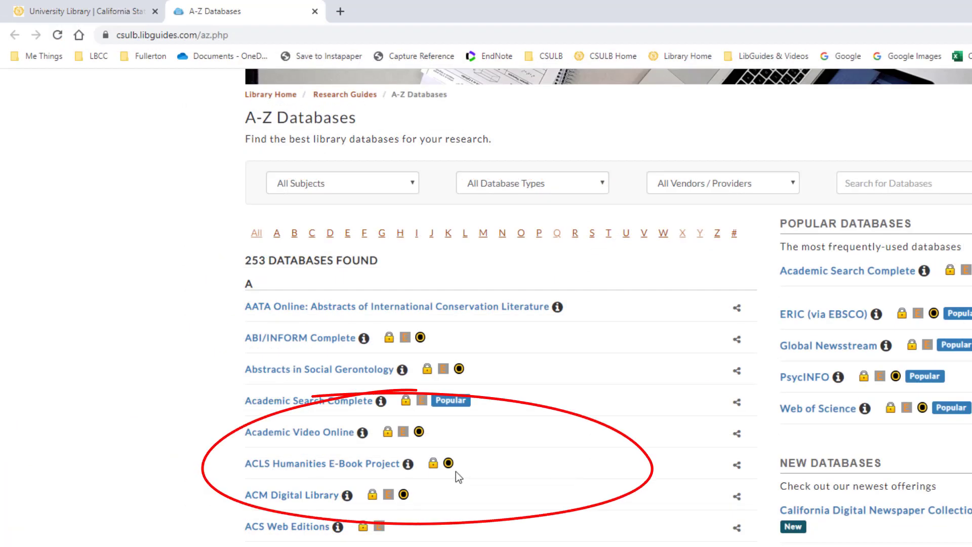
{"action": "mouse_move", "coordinate": [449, 467]}
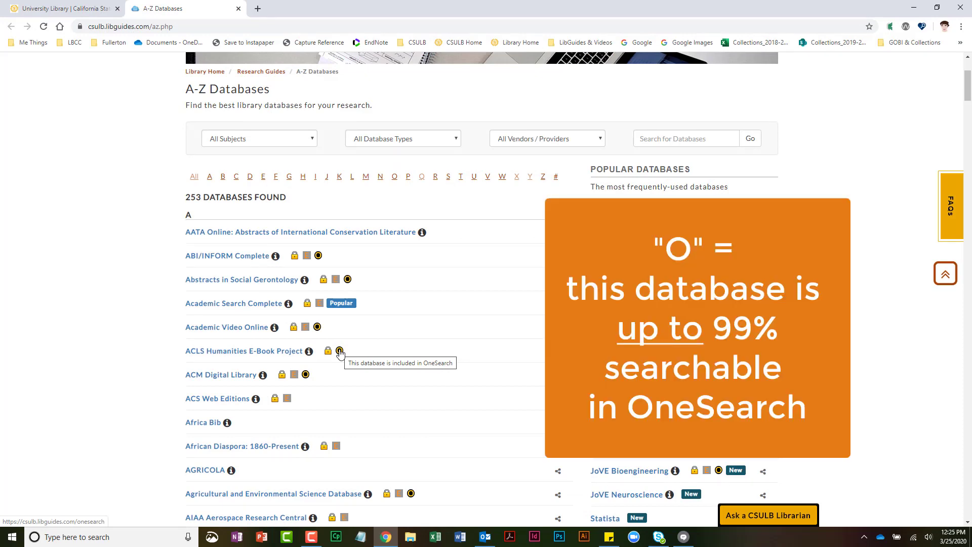
- Compare the library home page with the A-Z Databases list and read the description of ABI/INFORM Complete
{"action": "key", "text": "ctrl+shift+Tab"}
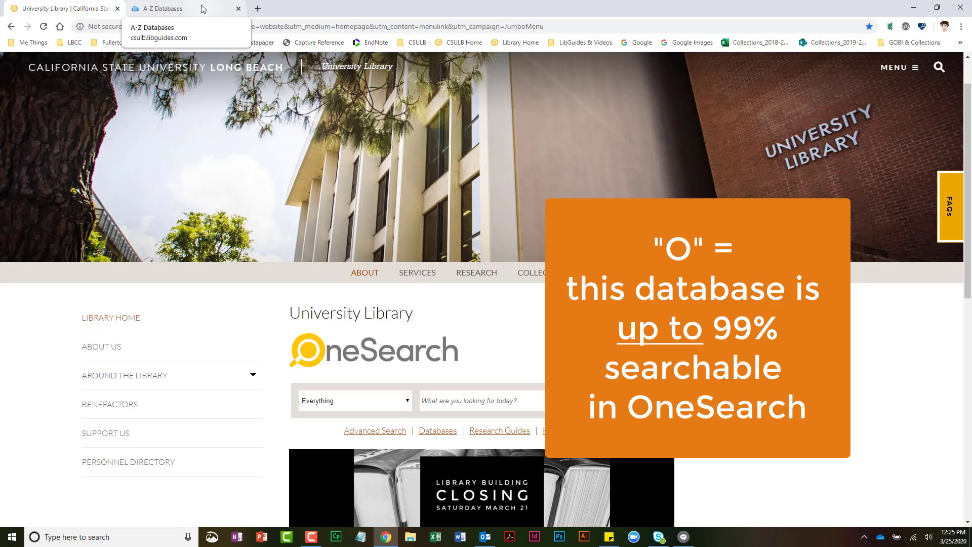
{"action": "left_click", "coordinate": [201, 9]}
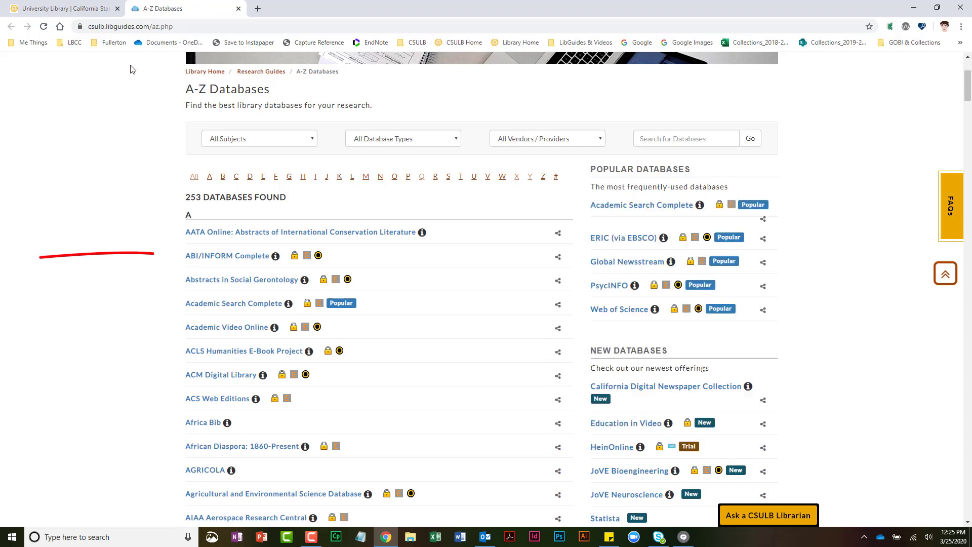
{"action": "mouse_move", "coordinate": [275, 257]}
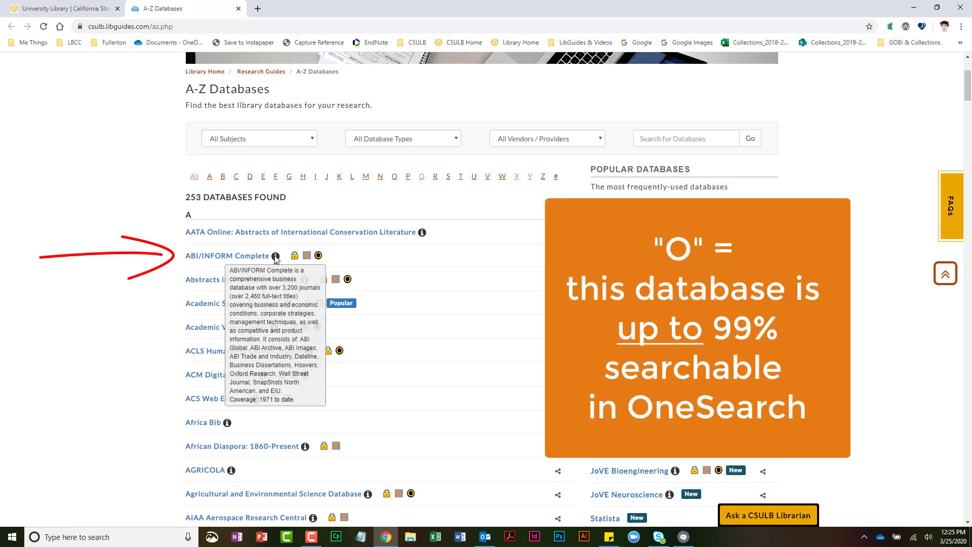
{"action": "left_click", "coordinate": [101, 10]}
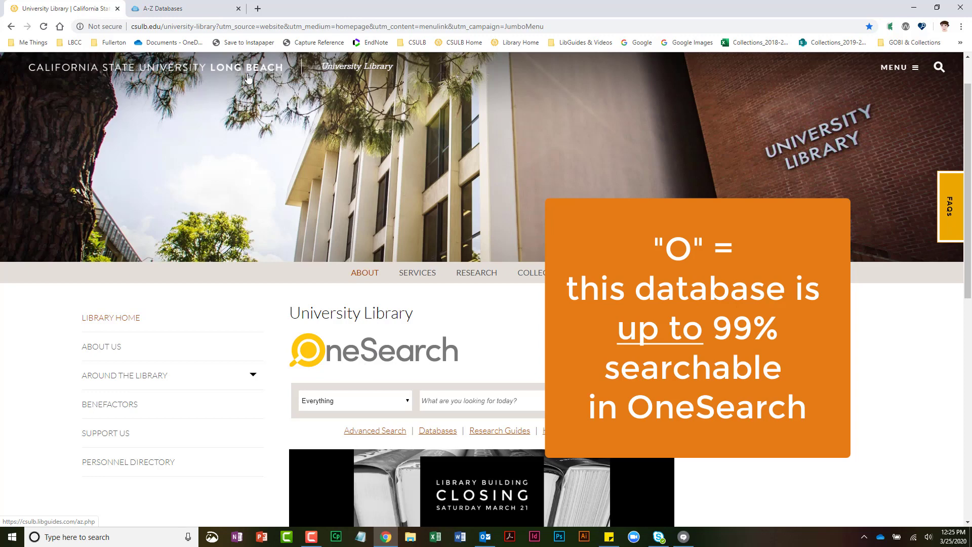
{"action": "left_click", "coordinate": [220, 10]}
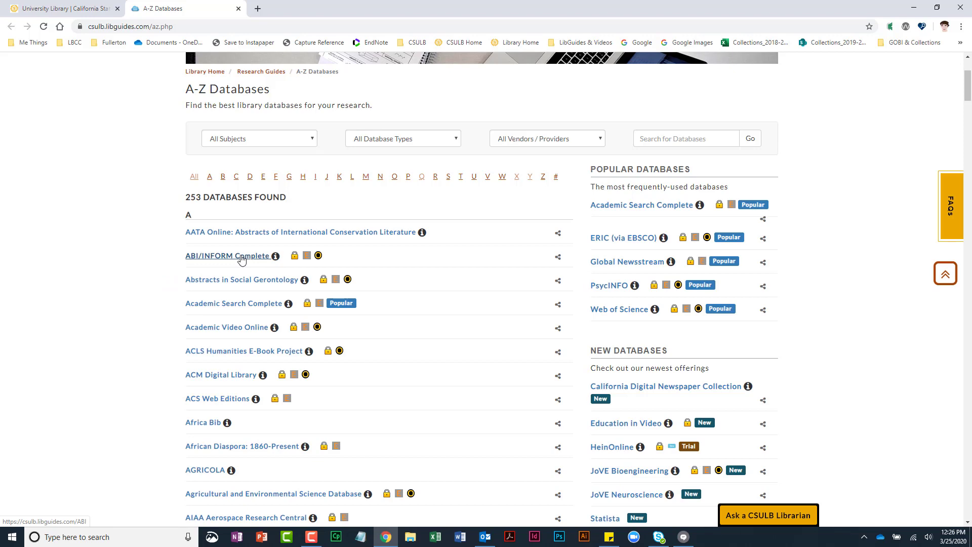
- Return to the library home page and run a OneSearch search for "bubbles" in the Everything category
{"action": "left_click", "coordinate": [65, 10]}
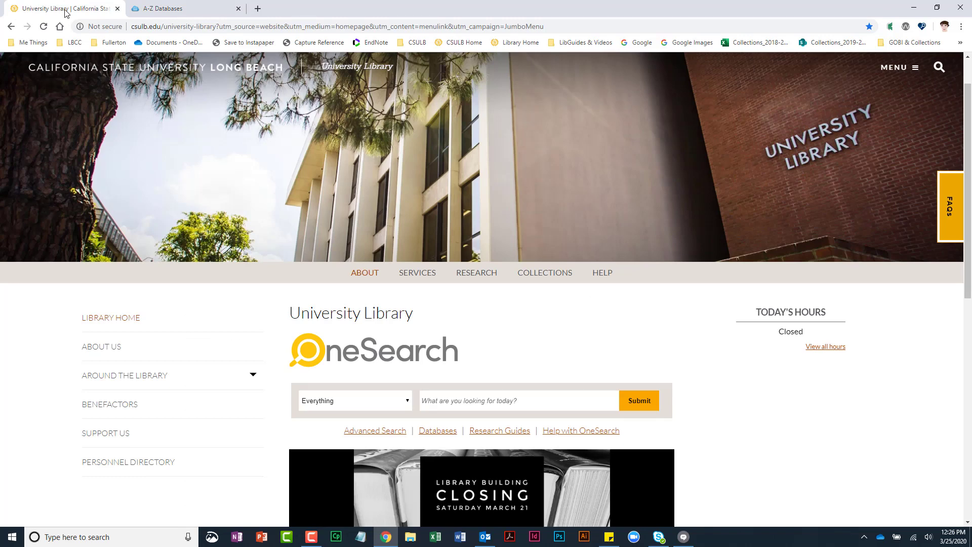
{"action": "scroll", "coordinate": [529, 202], "scroll_direction": "down", "scroll_amount": 5}
{"action": "scroll", "coordinate": [485, 215], "scroll_direction": "up", "scroll_amount": 2}
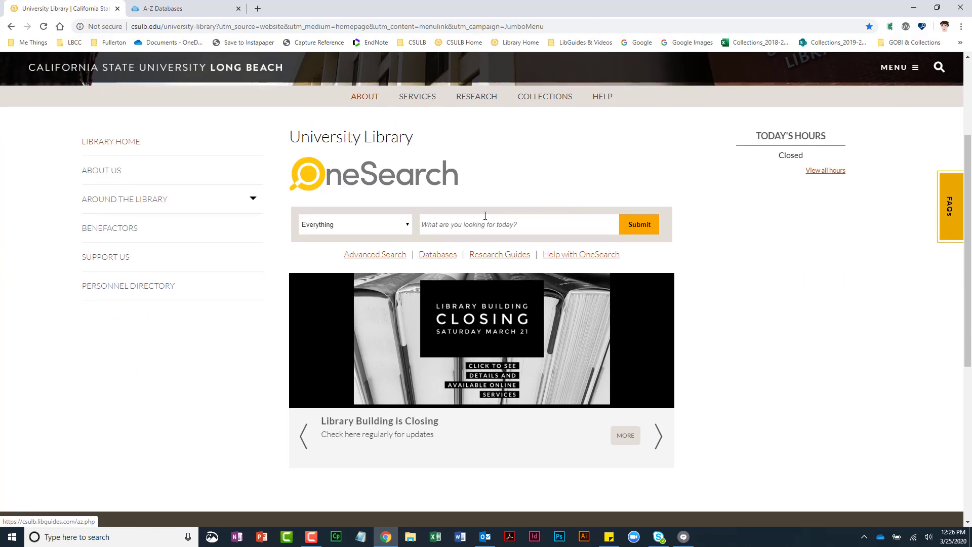
{"action": "left_click", "coordinate": [467, 224]}
{"action": "type", "text": "bubbles"}
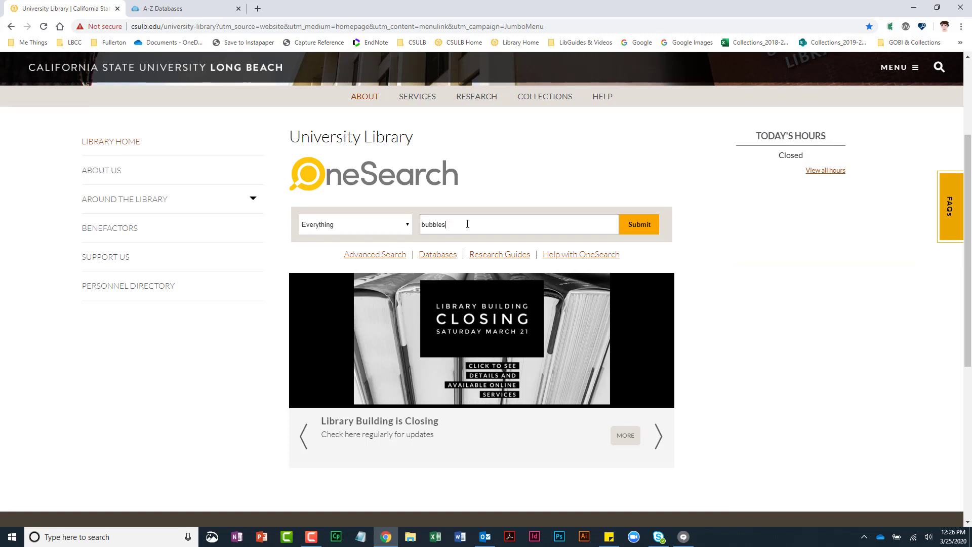
{"action": "left_click", "coordinate": [406, 229]}
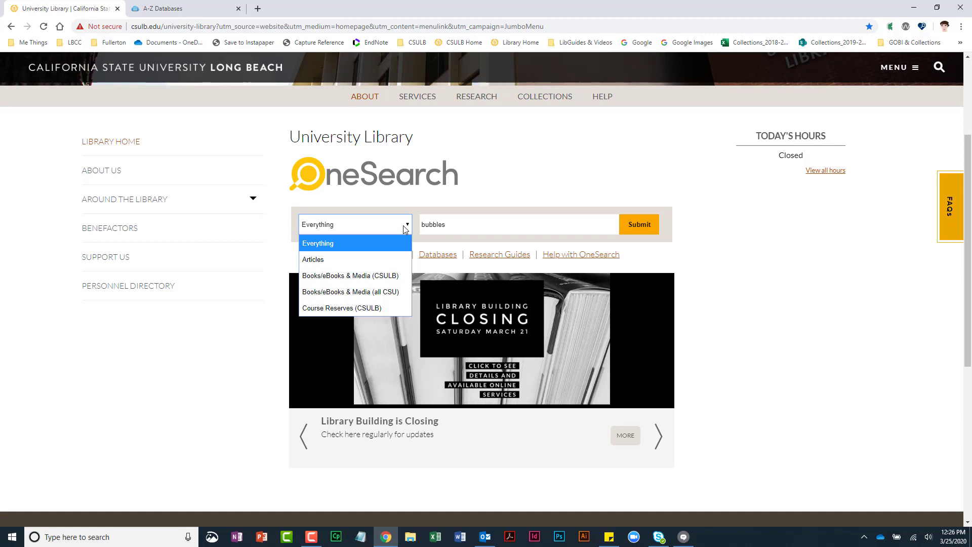
{"action": "left_click", "coordinate": [591, 203]}
{"action": "left_click", "coordinate": [627, 224]}
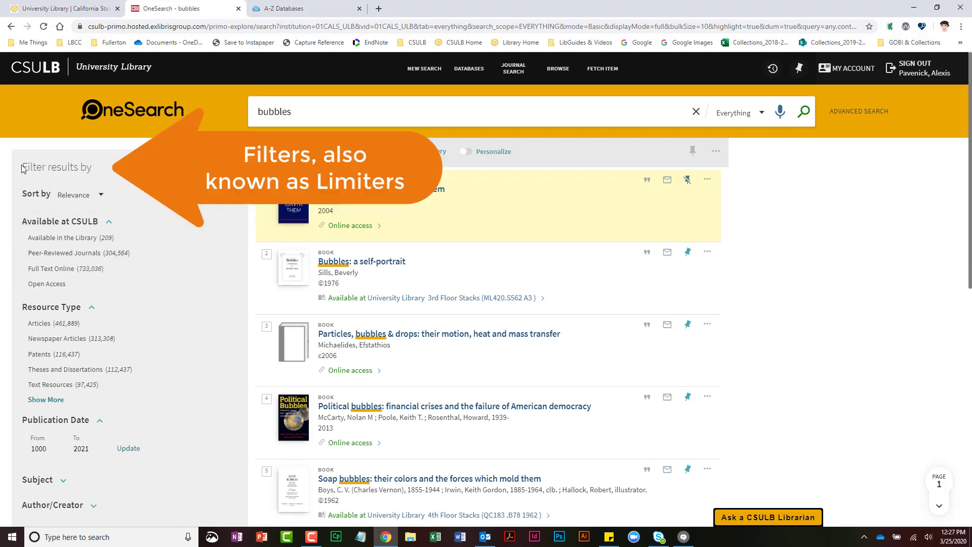
- Review the sort order options under Filter results by, keeping Relevance
{"action": "left_click_drag", "start_coordinate": [26, 166], "coordinate": [128, 171]}
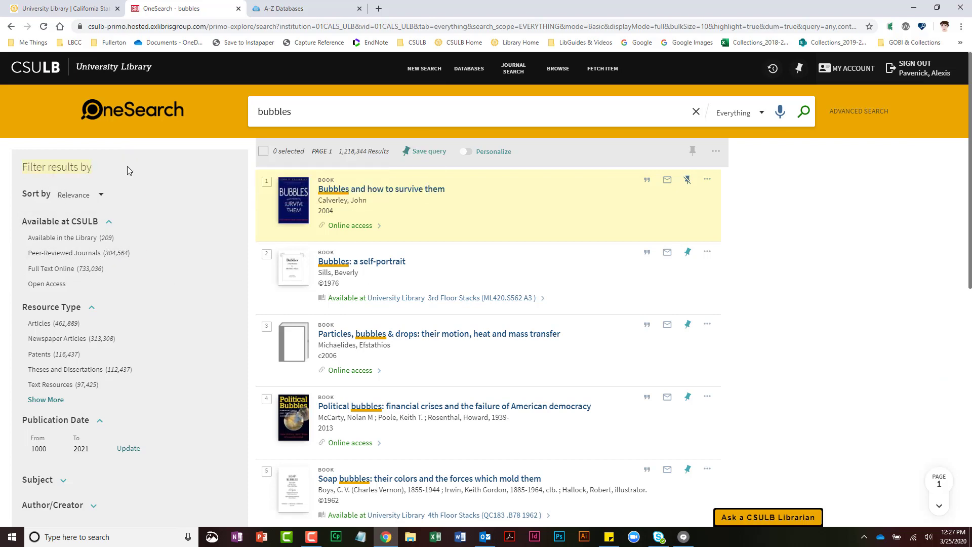
{"action": "left_click", "coordinate": [99, 197]}
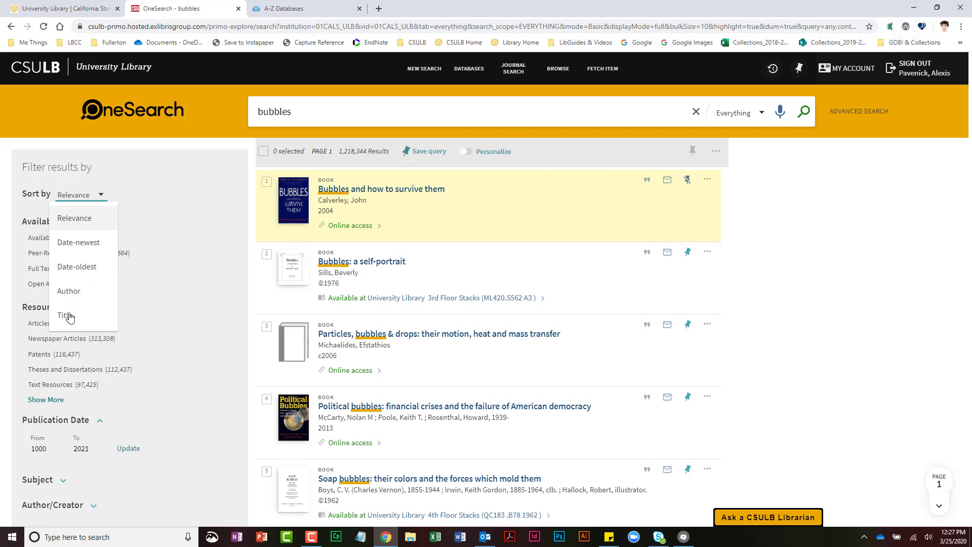
{"action": "left_click", "coordinate": [137, 235]}
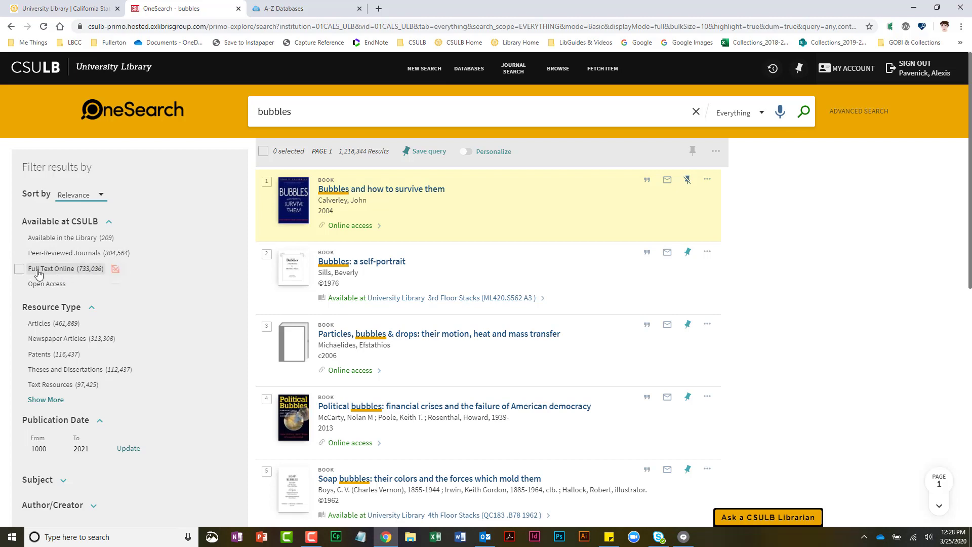
- Limit the search results to Full Text Online and apply the filter
{"action": "left_click", "coordinate": [20, 271]}
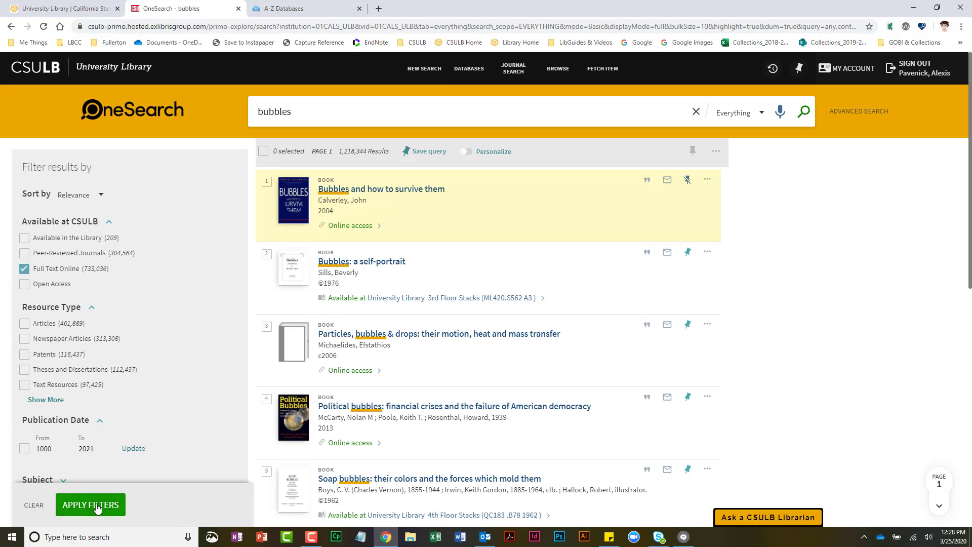
{"action": "left_click", "coordinate": [90, 506]}
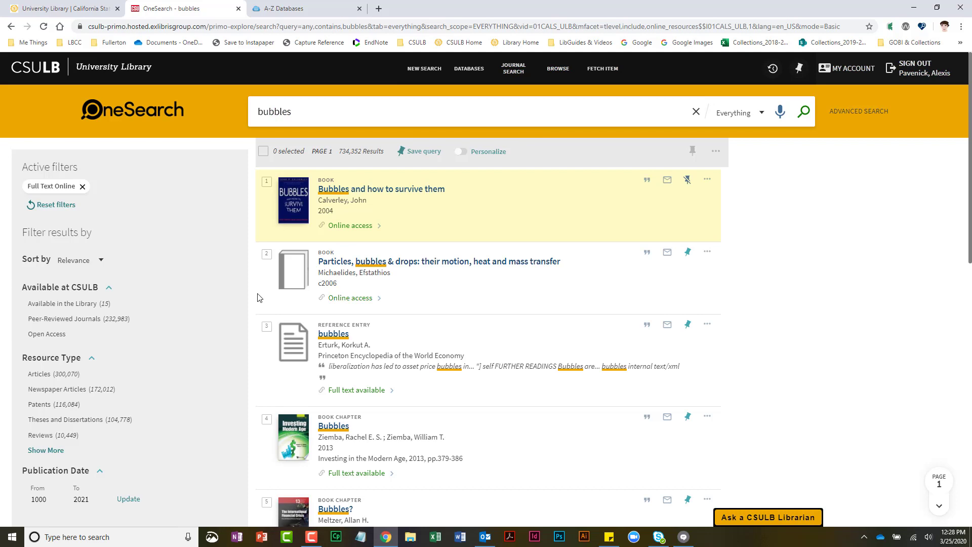
- Expand the Resource Type filter to its full list and review the available material types
{"action": "scroll", "coordinate": [257, 297], "scroll_direction": "down", "scroll_amount": 2}
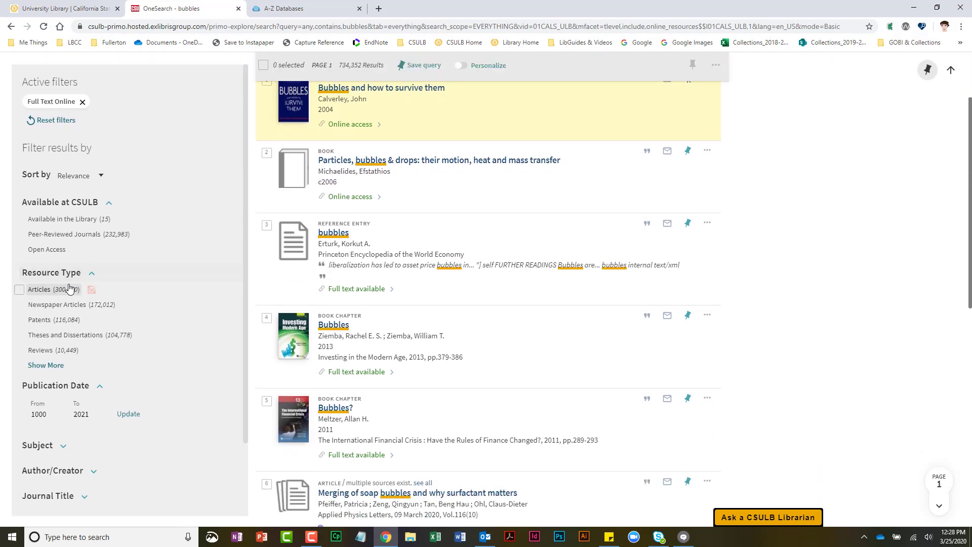
{"action": "left_click", "coordinate": [45, 365]}
{"action": "scroll", "coordinate": [199, 347], "scroll_direction": "down", "scroll_amount": 1}
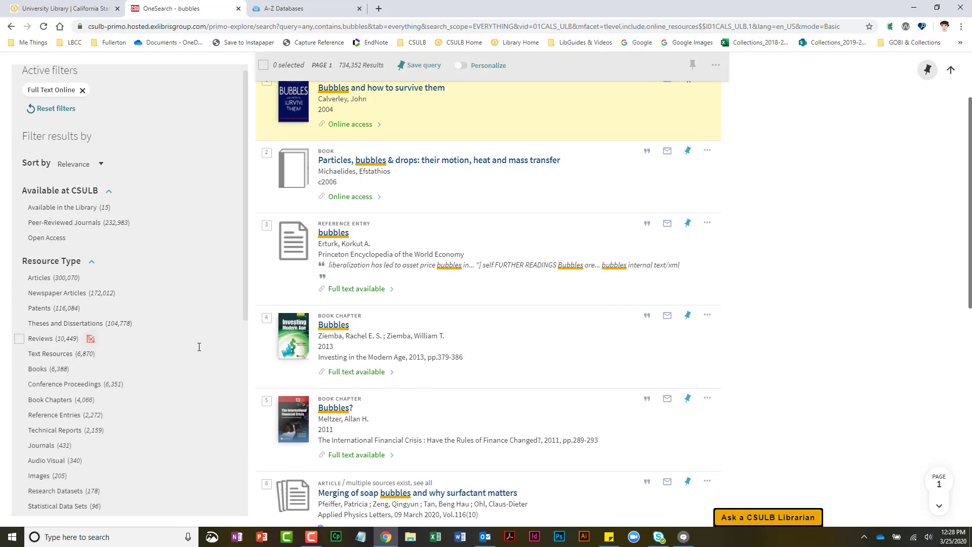
{"action": "scroll", "coordinate": [199, 347], "scroll_direction": "down", "scroll_amount": 2}
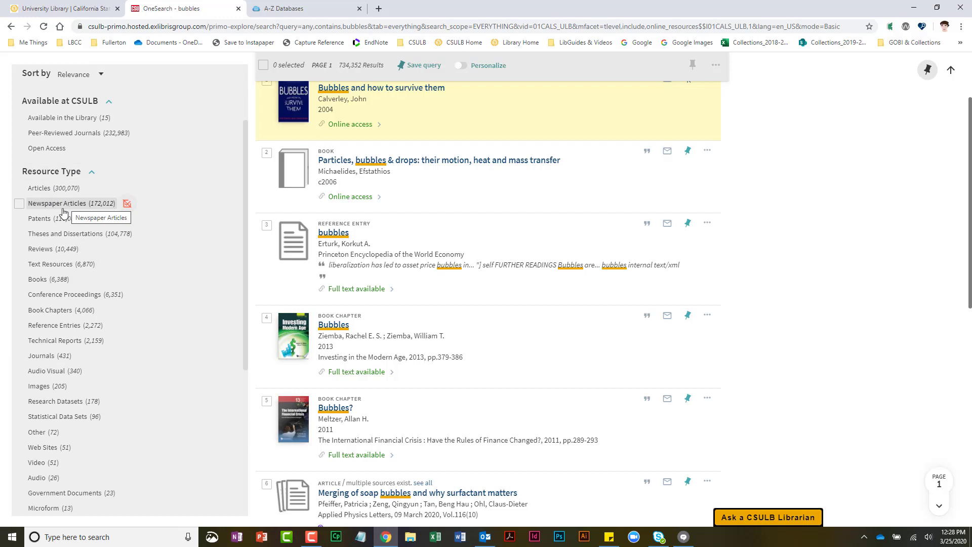
{"action": "scroll", "coordinate": [71, 264], "scroll_direction": "down", "scroll_amount": 2}
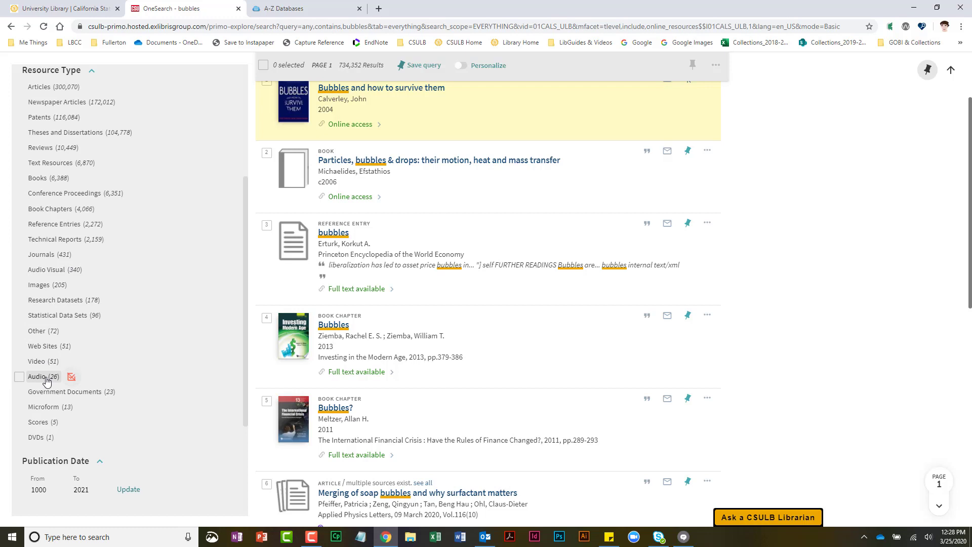
- Set the start year of the Publication Date filter to 2000 and update the results
{"action": "scroll", "coordinate": [216, 214], "scroll_direction": "down", "scroll_amount": 3}
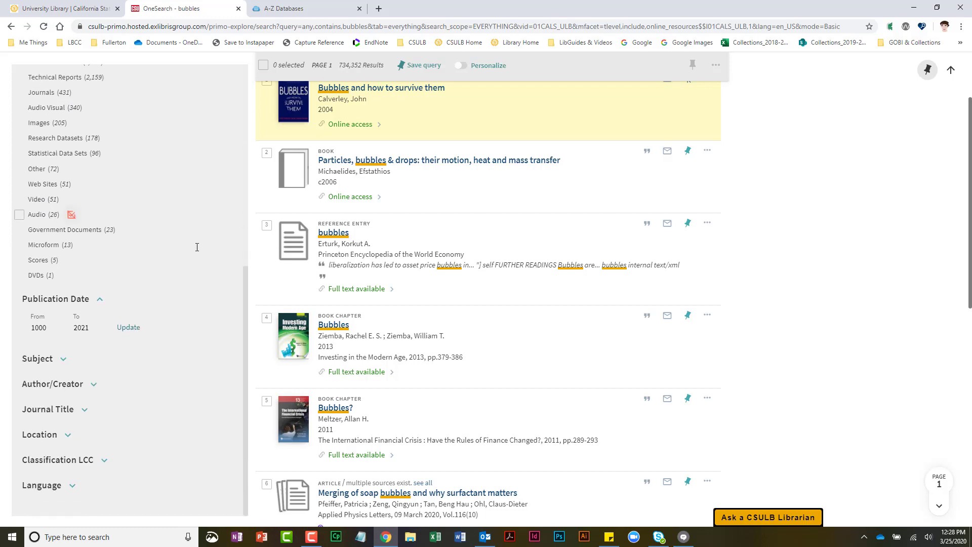
{"action": "double_click", "coordinate": [49, 327]}
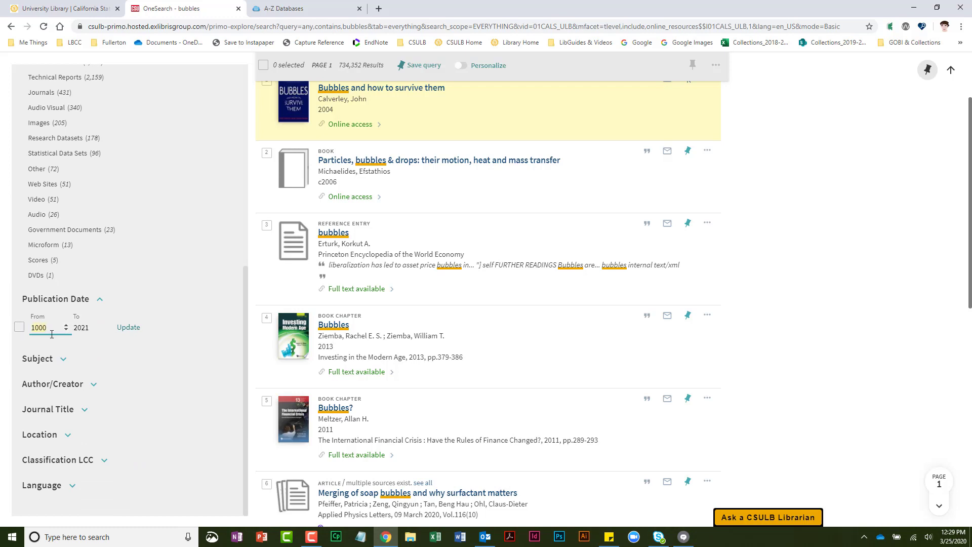
{"action": "type", "text": "2000"}
{"action": "left_click", "coordinate": [130, 327]}
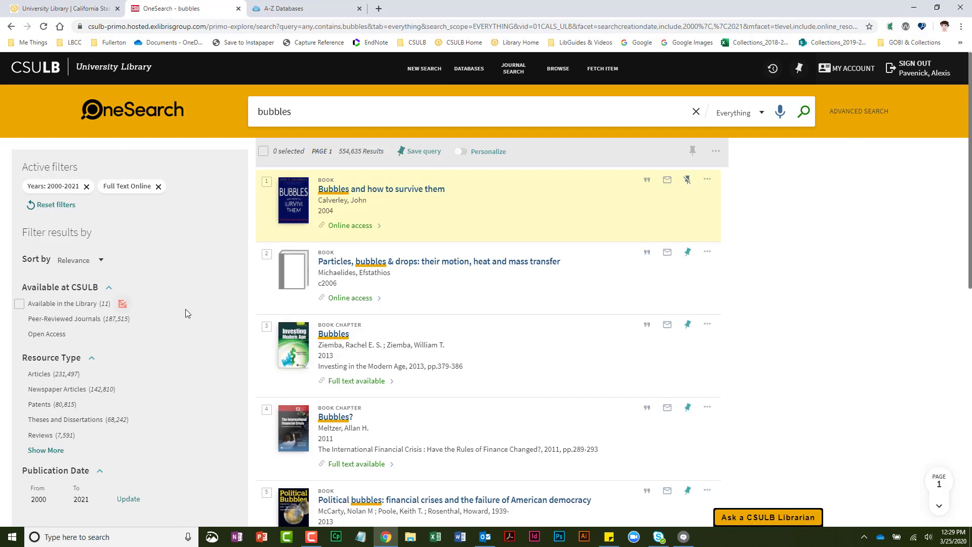
- Expand the Subject filter and review the subject terms available for the results
{"action": "scroll", "coordinate": [185, 308], "scroll_direction": "down", "scroll_amount": 4}
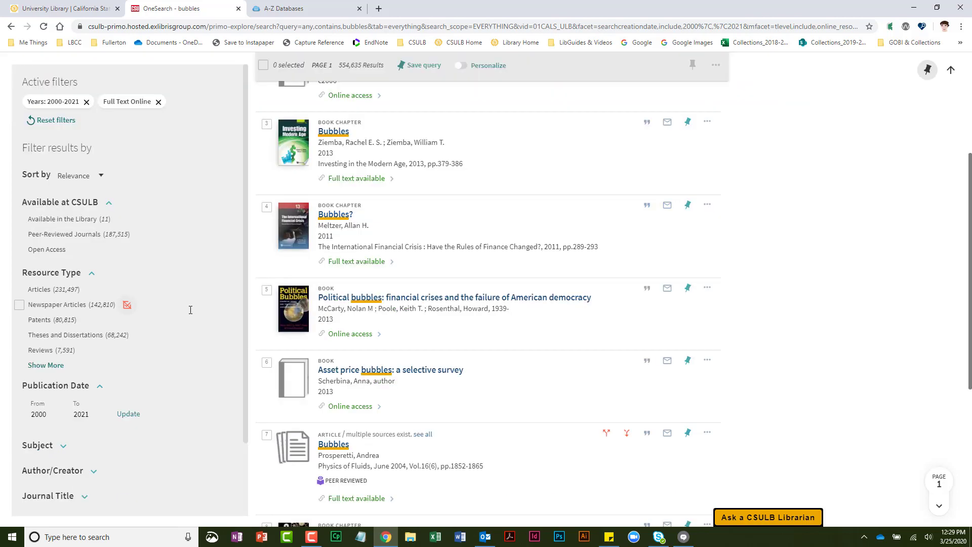
{"action": "scroll", "coordinate": [193, 309], "scroll_direction": "down", "scroll_amount": 1}
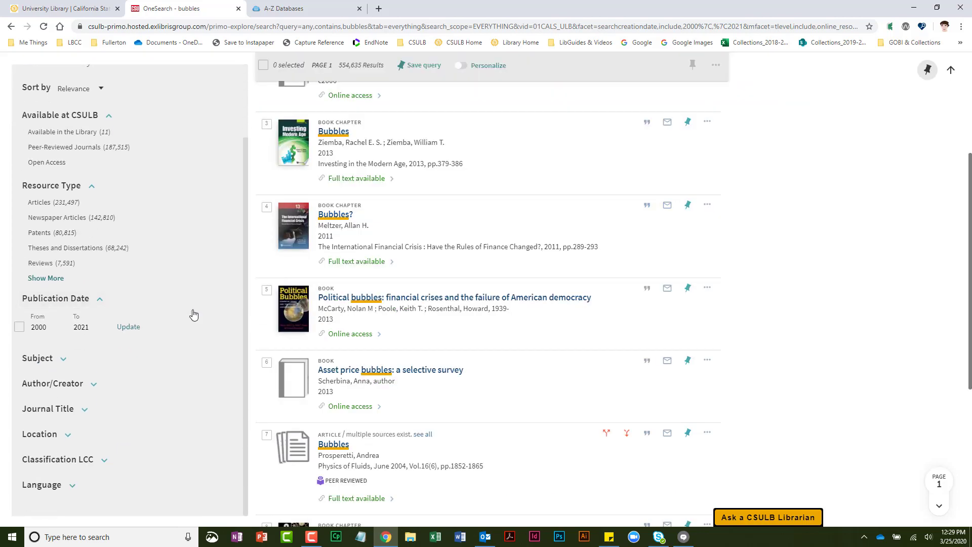
{"action": "left_click", "coordinate": [48, 364]}
{"action": "scroll", "coordinate": [125, 364], "scroll_direction": "down", "scroll_amount": 2}
{"action": "scroll", "coordinate": [125, 364], "scroll_direction": "down", "scroll_amount": 1}
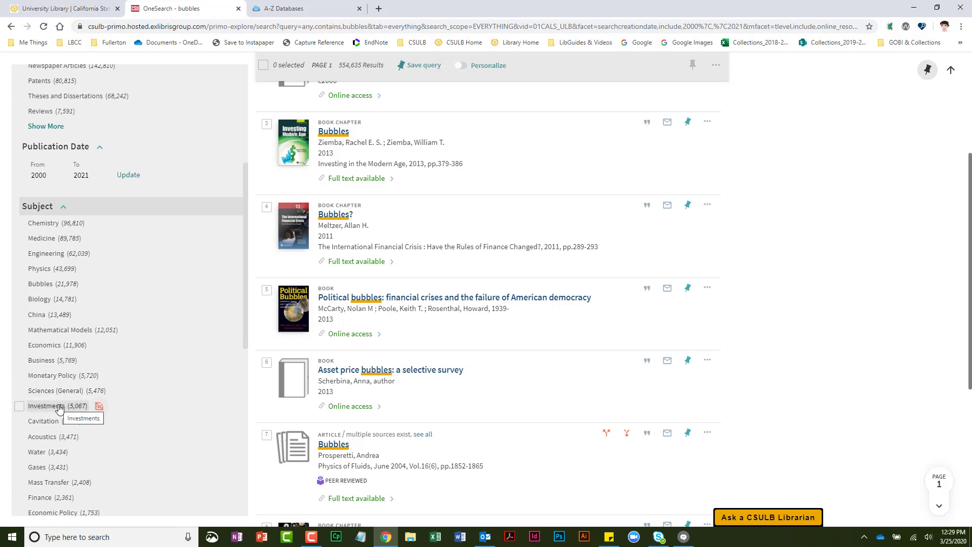
{"action": "scroll", "coordinate": [61, 405], "scroll_direction": "down", "scroll_amount": 2}
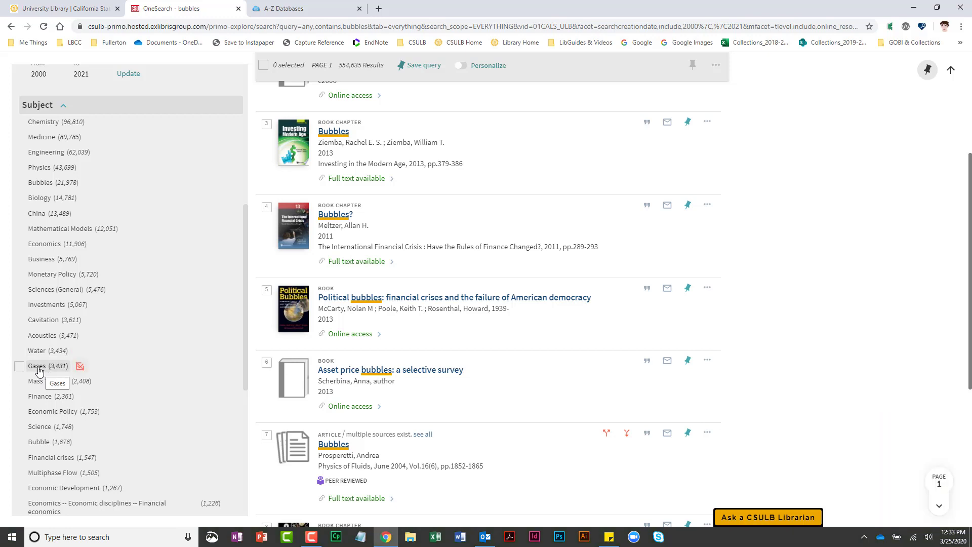
- Look over the results list and the remaining filter categories from Author/Creator to Language
{"action": "scroll", "coordinate": [540, 400], "scroll_direction": "up", "scroll_amount": 5}
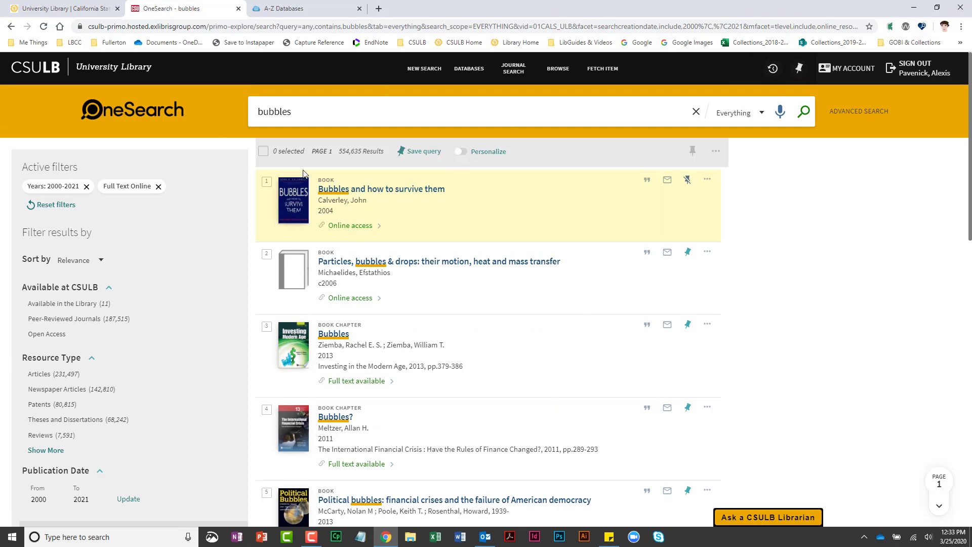
{"action": "scroll", "coordinate": [215, 260], "scroll_direction": "down", "scroll_amount": 9}
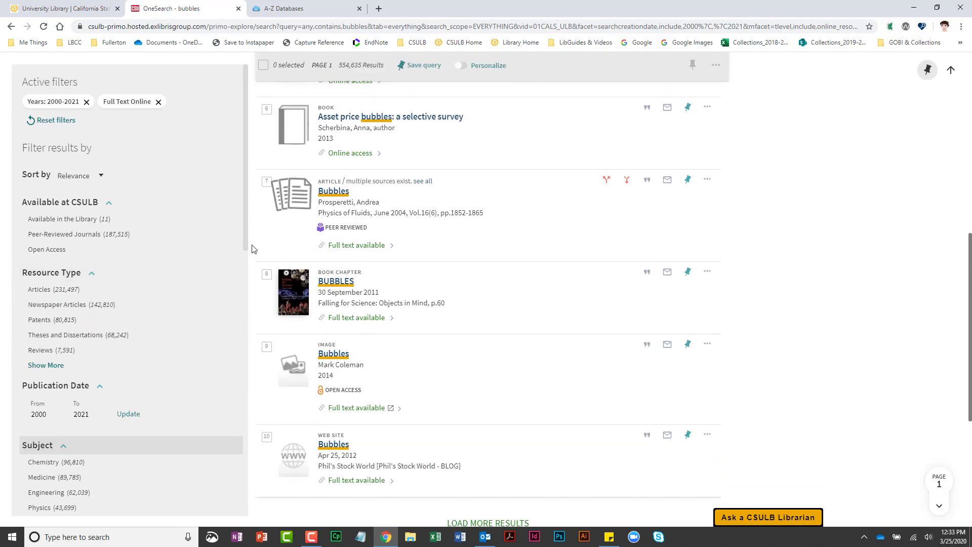
{"action": "left_click_drag", "start_coordinate": [245, 242], "coordinate": [216, 503]}
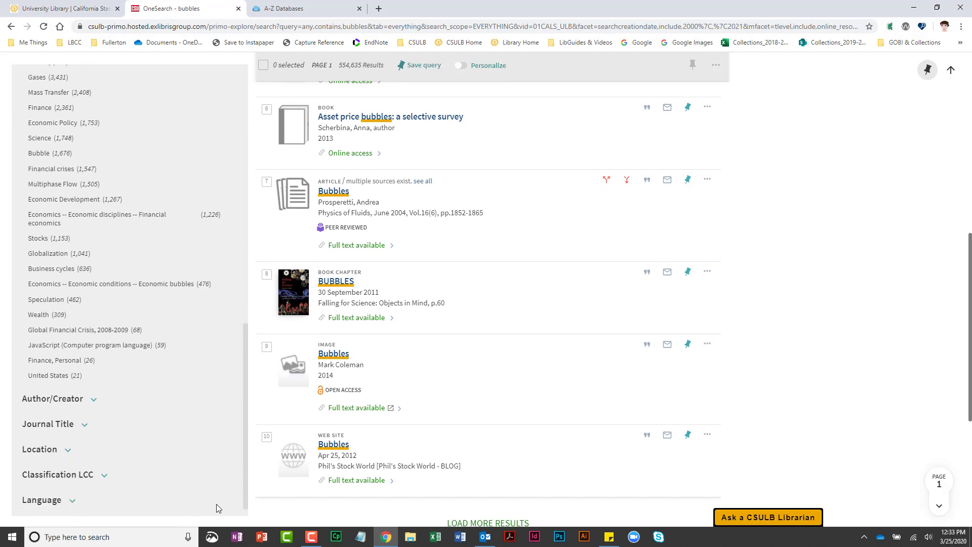
- Expand the Author/Creator and Journal Title filters and review the authors and journals available for the results
{"action": "left_click", "coordinate": [149, 397]}
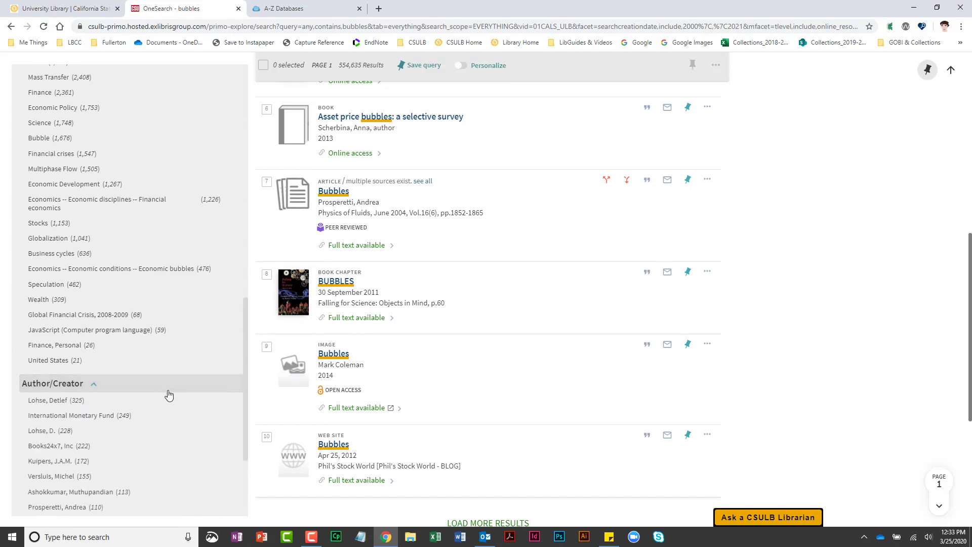
{"action": "scroll", "coordinate": [191, 395], "scroll_direction": "down", "scroll_amount": 5}
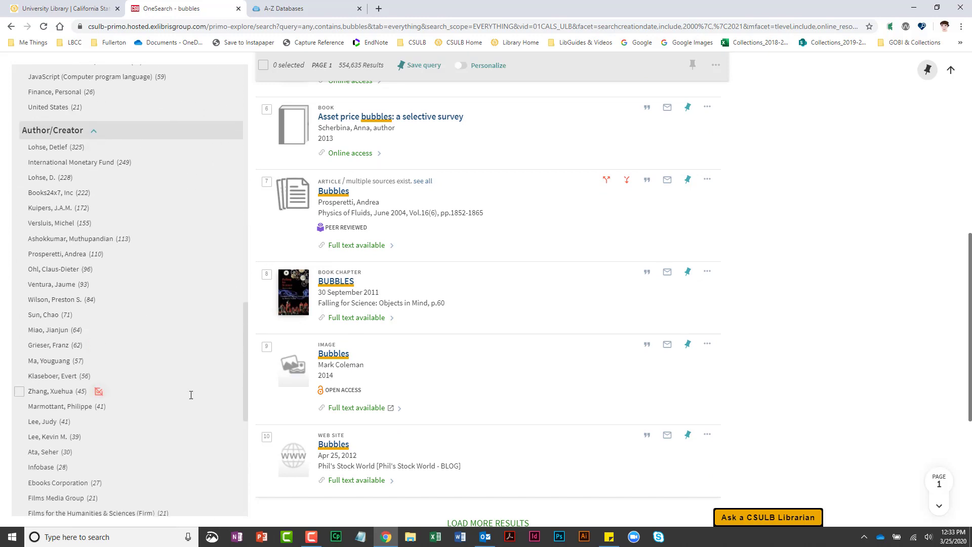
{"action": "scroll", "coordinate": [191, 395], "scroll_direction": "down", "scroll_amount": 6}
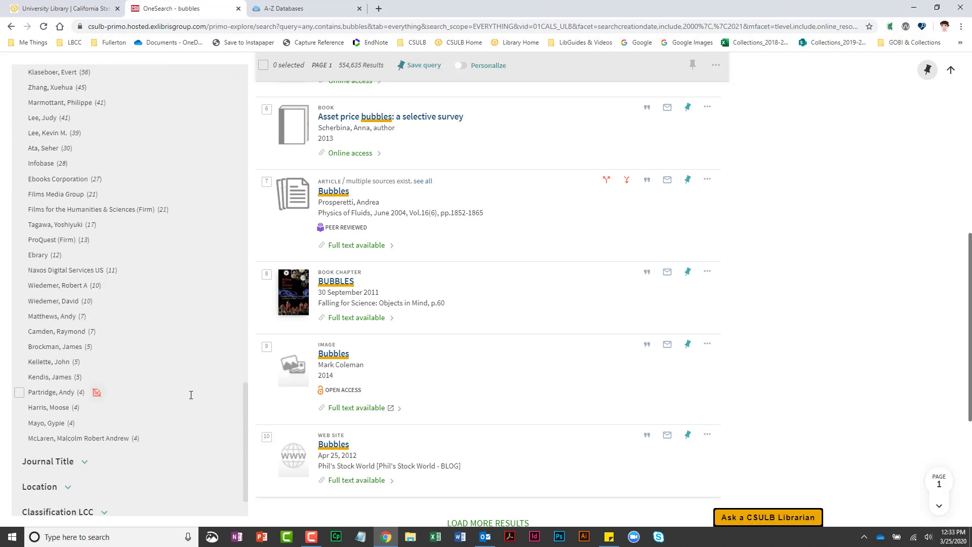
{"action": "scroll", "coordinate": [190, 395], "scroll_direction": "down", "scroll_amount": 1}
{"action": "left_click", "coordinate": [84, 410]}
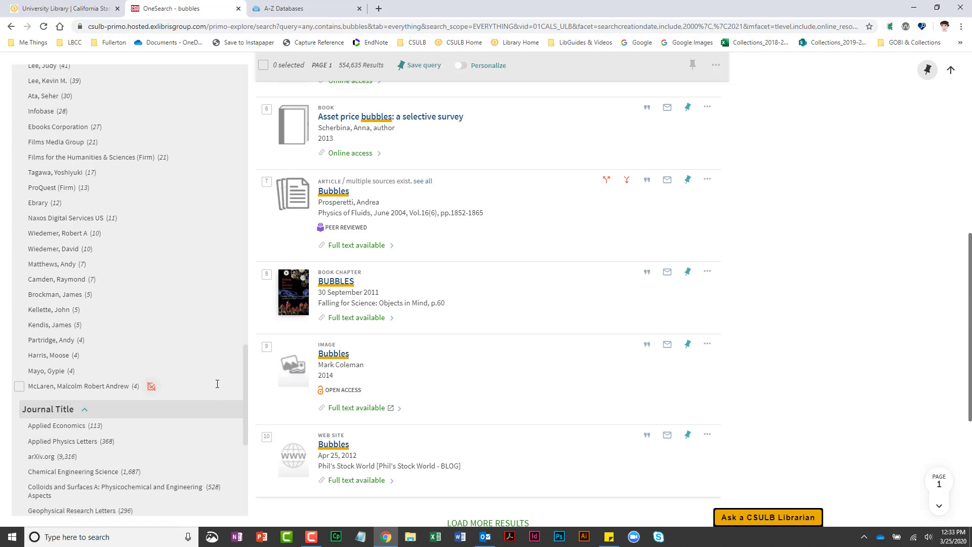
{"action": "scroll", "coordinate": [217, 383], "scroll_direction": "down", "scroll_amount": 6}
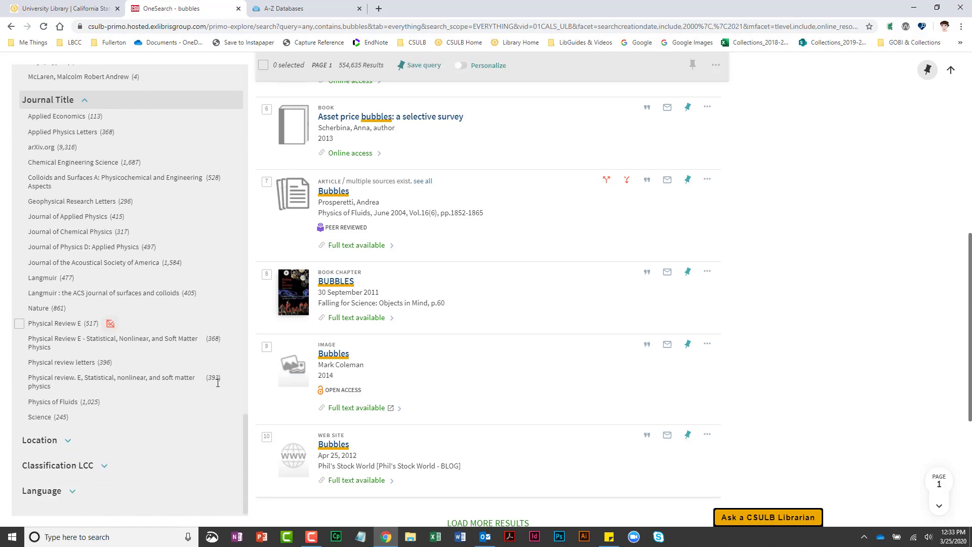
- Go back to the results without the full text filter and open the book "Bubbles and how to survive them" in Books24x7 BusinessPro
{"action": "key", "text": "alt+Left"}
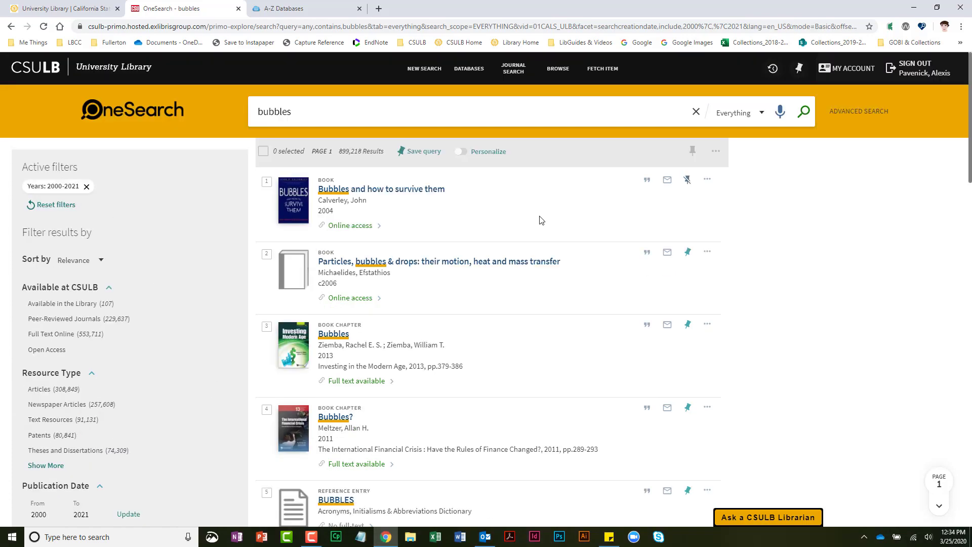
{"action": "left_click", "coordinate": [418, 195]}
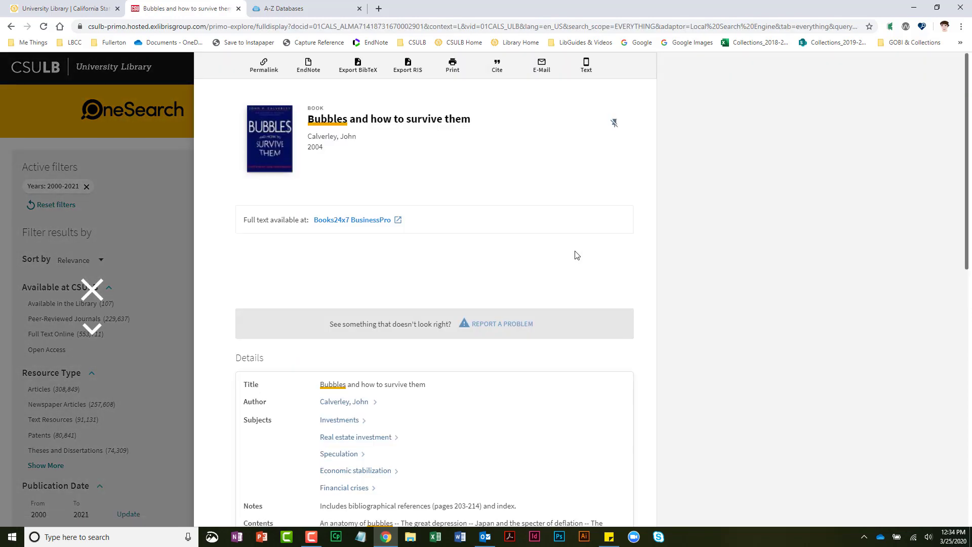
{"action": "left_click", "coordinate": [386, 219]}
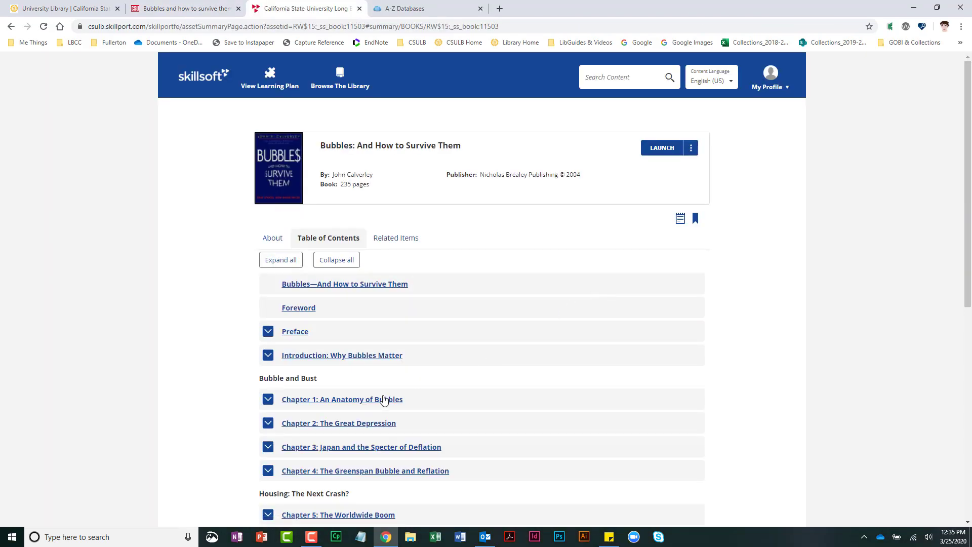
{"action": "left_click", "coordinate": [596, 410]}
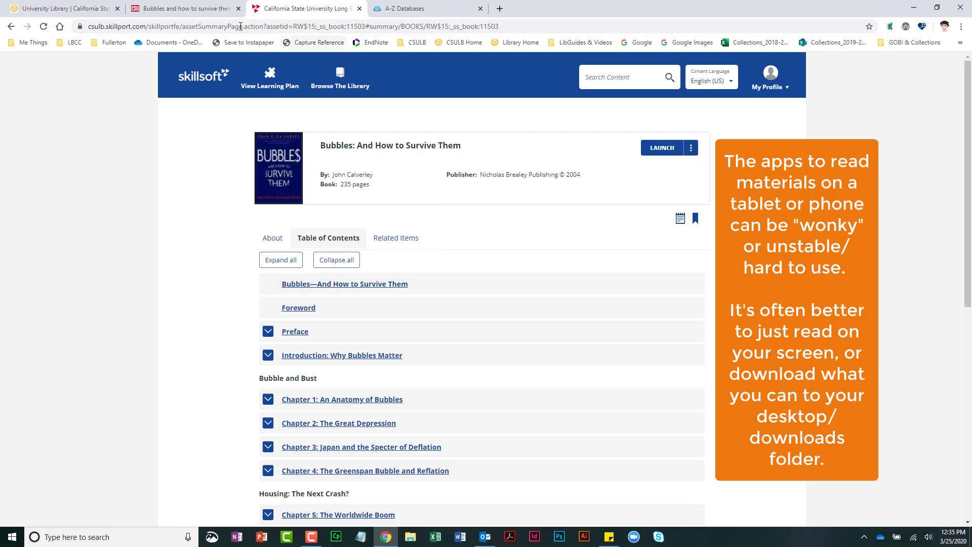
- Review the full text sources for the "Bubbles" chapter from Investing in the Modern Age and open it in EBSCOhost Ebook Business Collection
{"action": "left_click", "coordinate": [197, 13]}
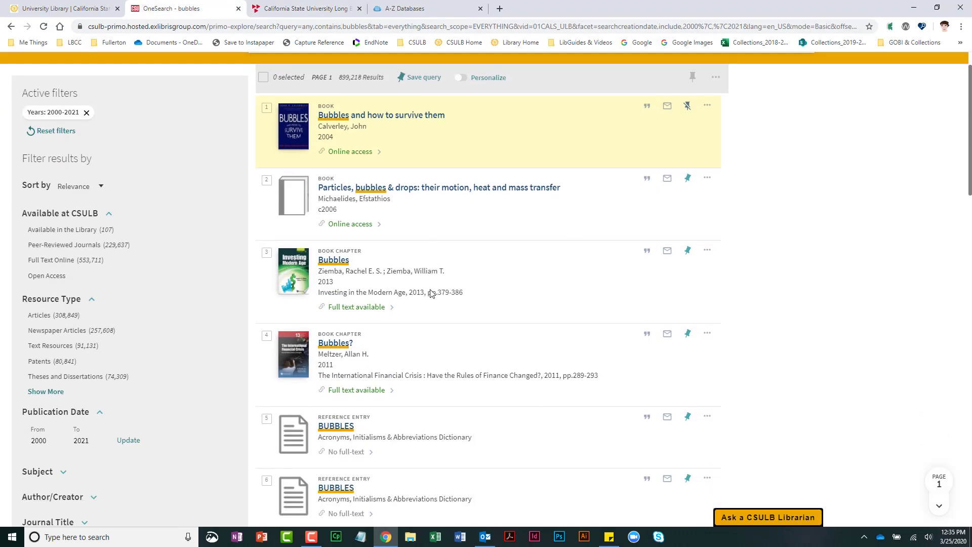
{"action": "scroll", "coordinate": [405, 279], "scroll_direction": "down", "scroll_amount": 2}
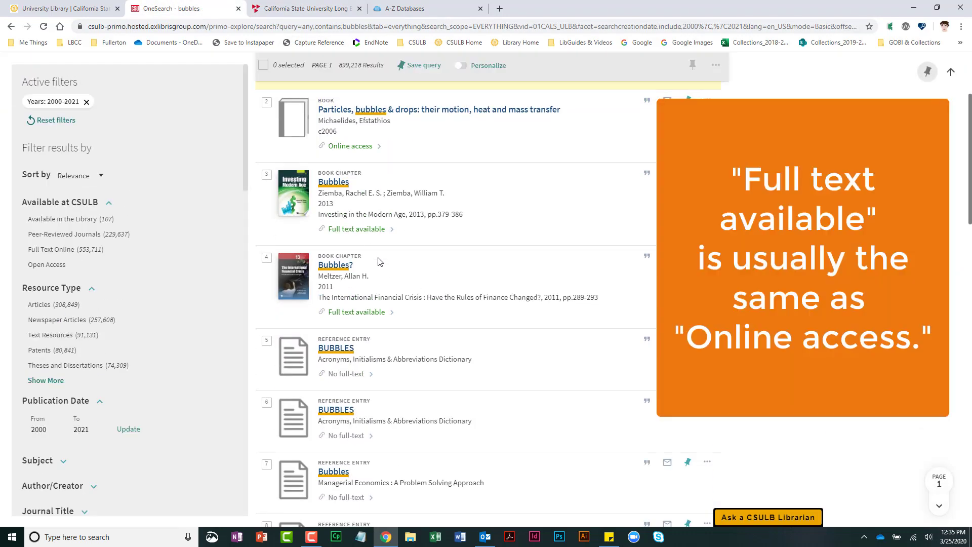
{"action": "left_click", "coordinate": [360, 230]}
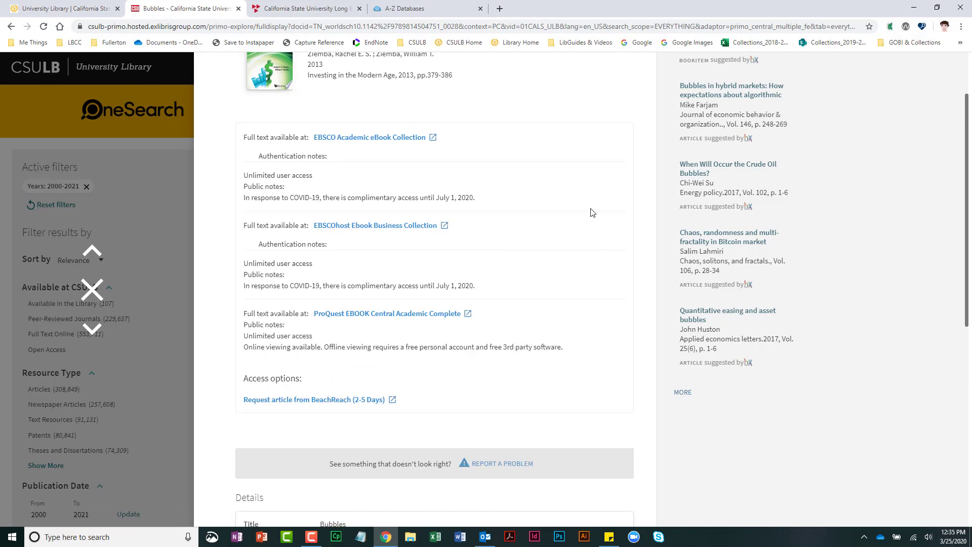
{"action": "scroll", "coordinate": [591, 212], "scroll_direction": "up", "scroll_amount": 2}
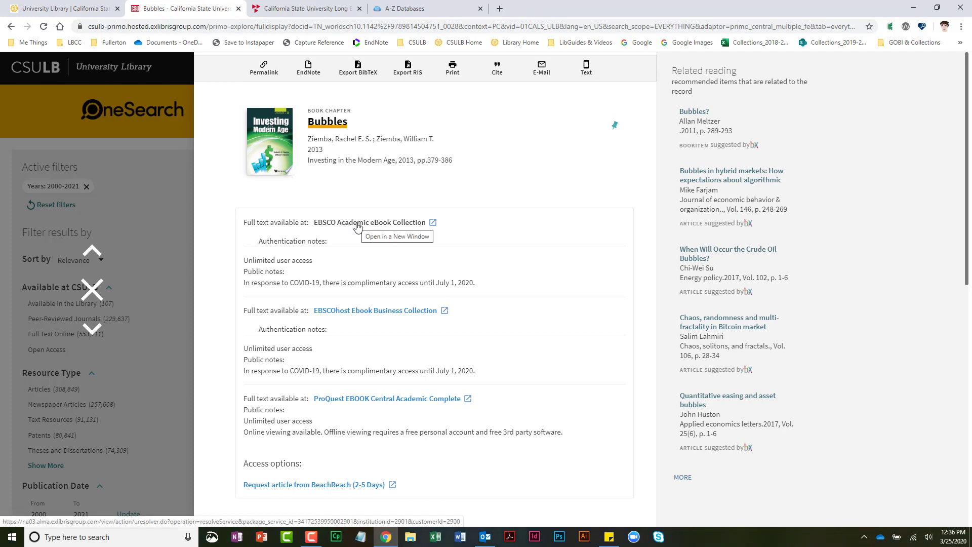
{"action": "left_click", "coordinate": [352, 312]}
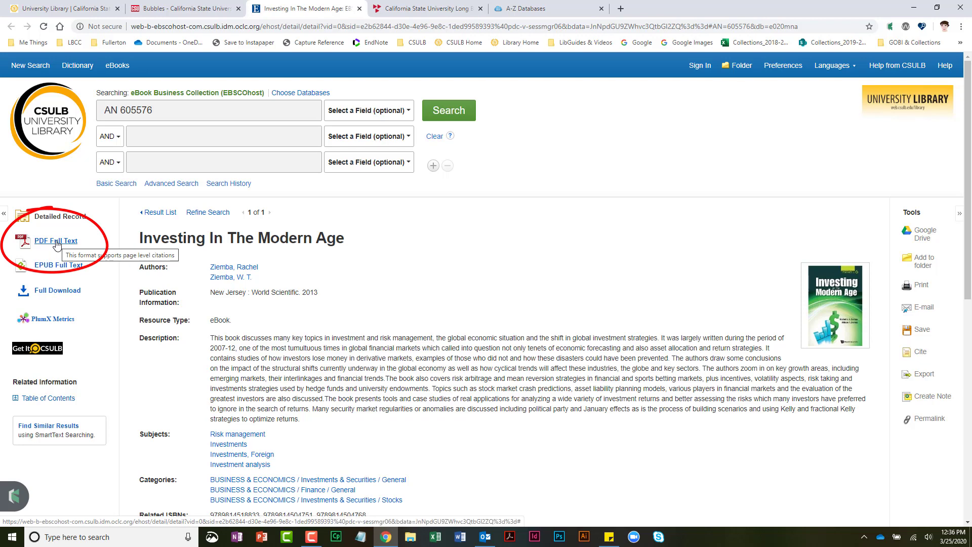
- Open the BeachReach article request for the "BUBBLES" reference entry without full text and review the form's fields
{"action": "left_click", "coordinate": [183, 8]}
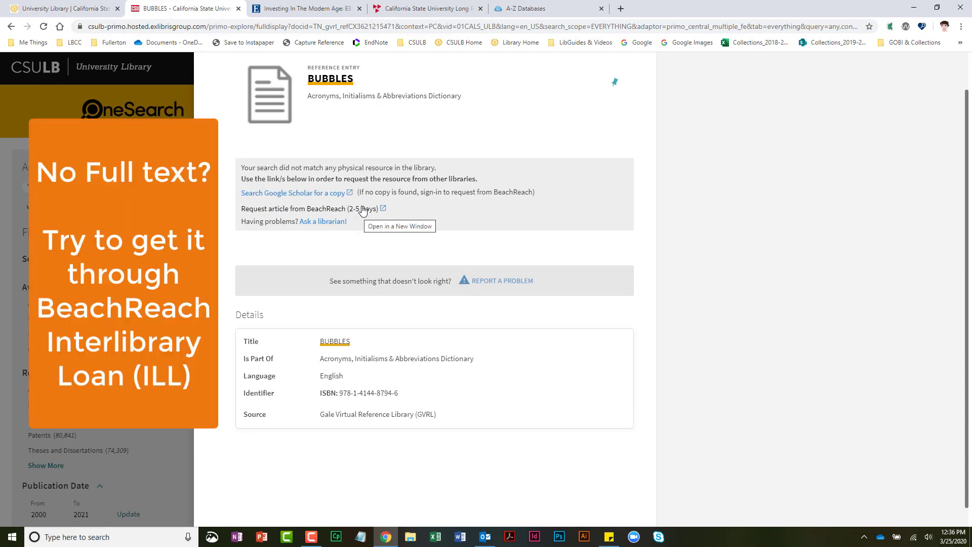
{"action": "left_click", "coordinate": [362, 209]}
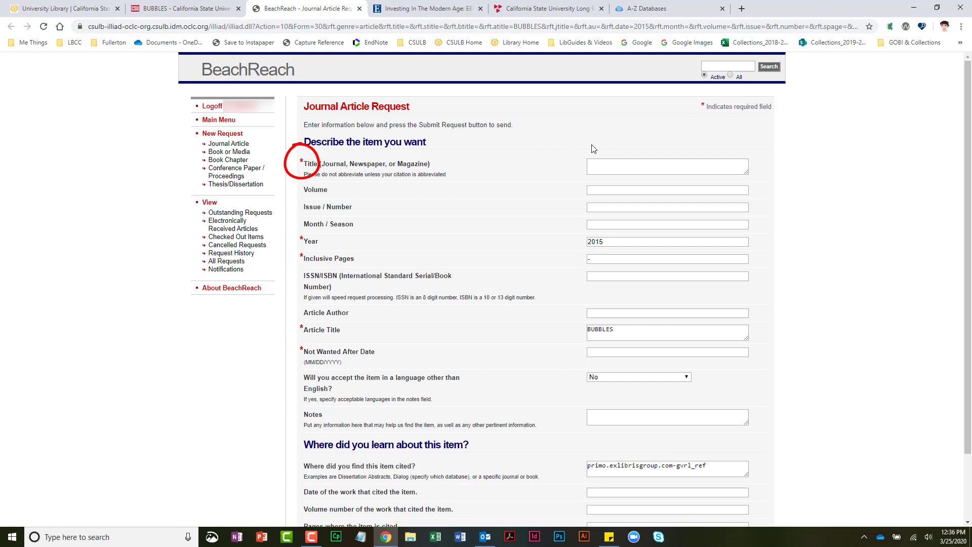
{"action": "scroll", "coordinate": [472, 223], "scroll_direction": "down", "scroll_amount": 3}
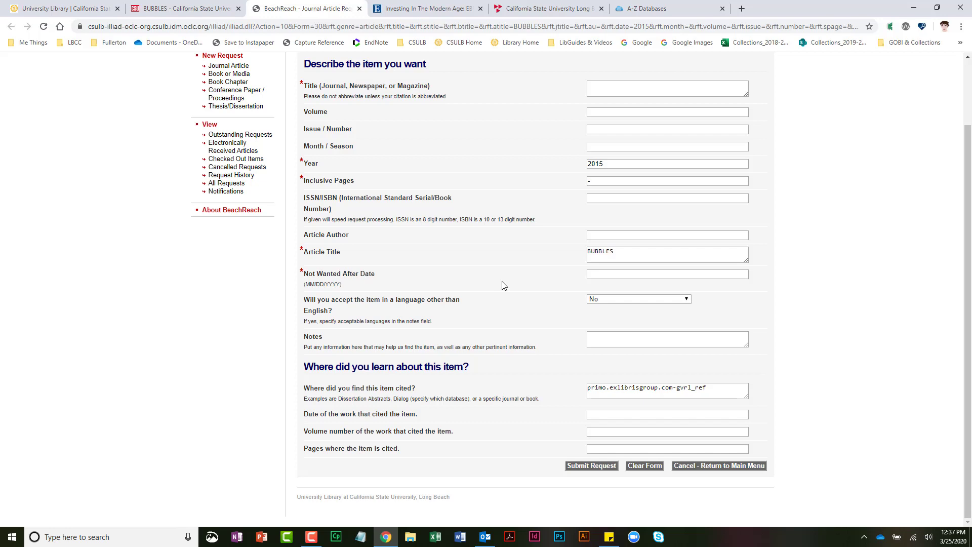
- Return to the OneSearch results and limit them to Full Text Online
{"action": "left_click", "coordinate": [144, 8]}
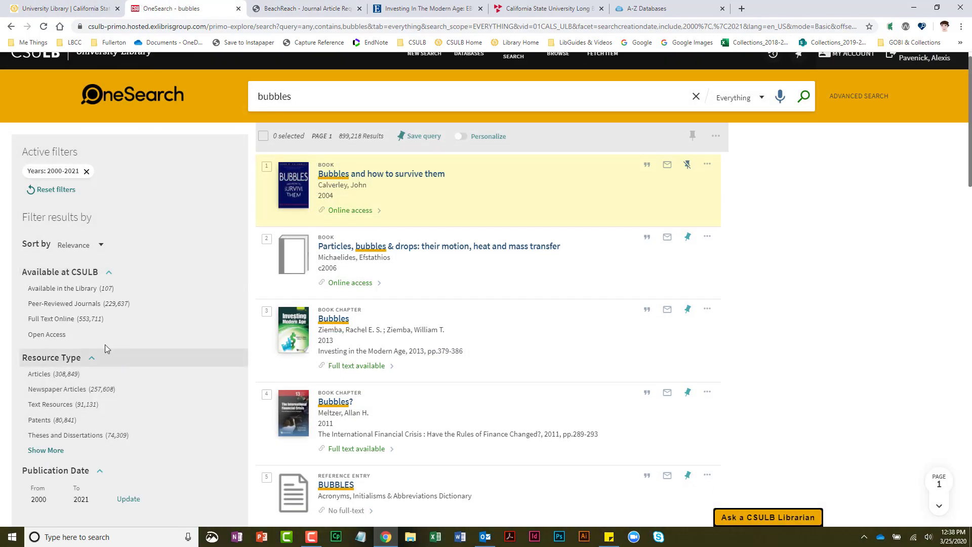
{"action": "mouse_move", "coordinate": [74, 321]}
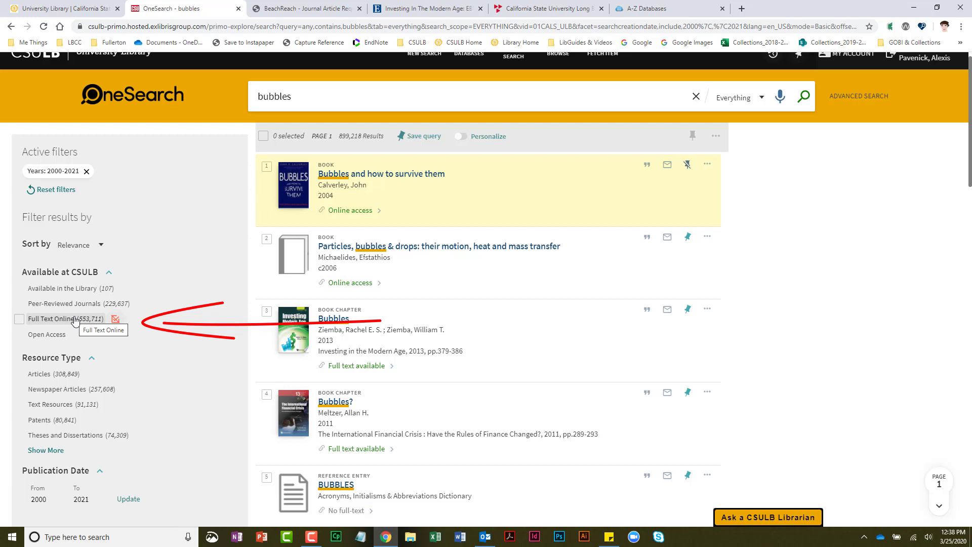
{"action": "left_click", "coordinate": [75, 319]}
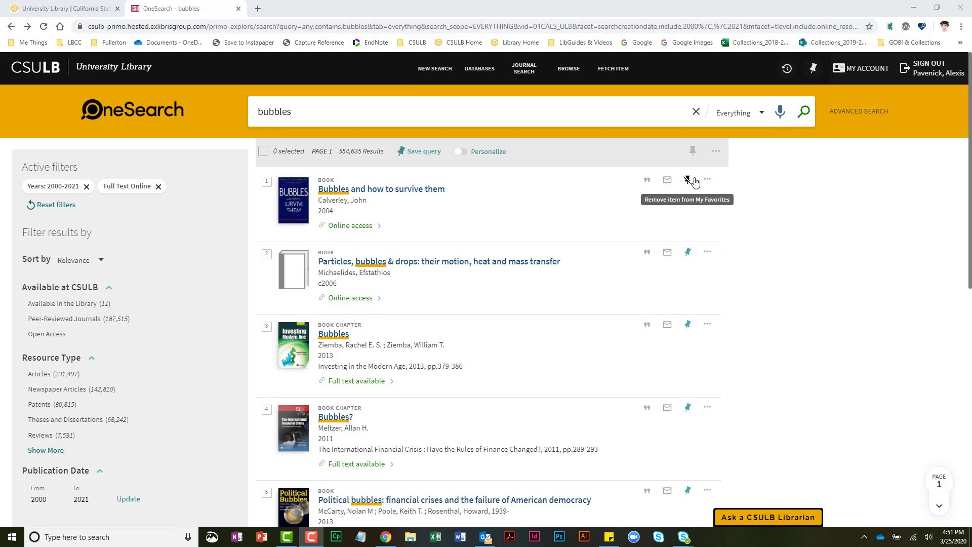
- Save the "Bubbles" chapter from Investing in the Modern Age to My Favorites and open the saved records
{"action": "left_click", "coordinate": [687, 325]}
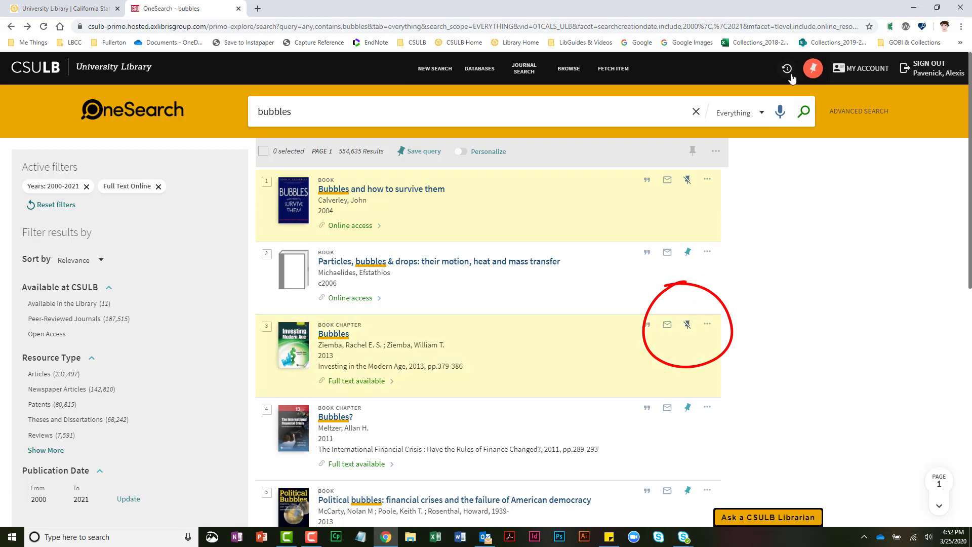
{"action": "left_click", "coordinate": [812, 68]}
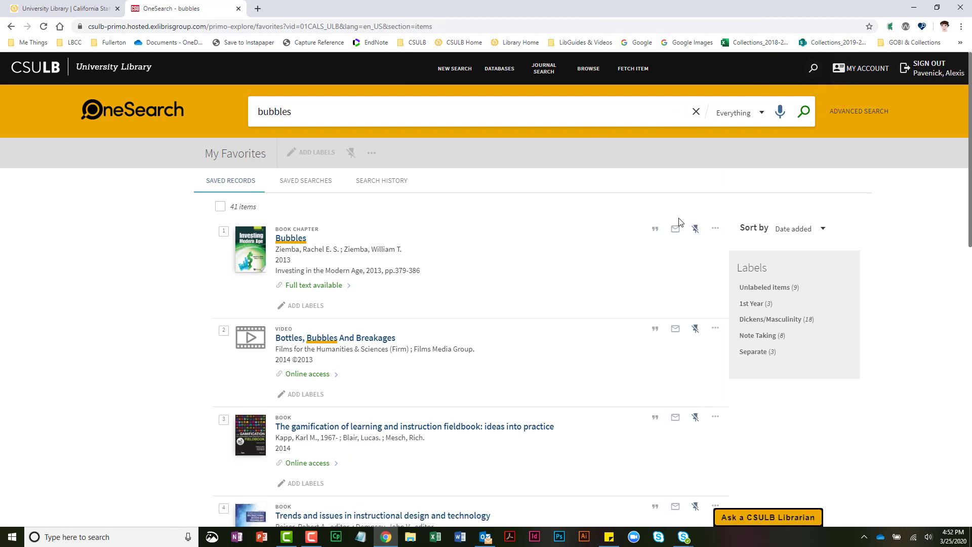
- Check the sort options for the saved records and open the label choices for the "Bubbles" book chapter
{"action": "left_click", "coordinate": [812, 232]}
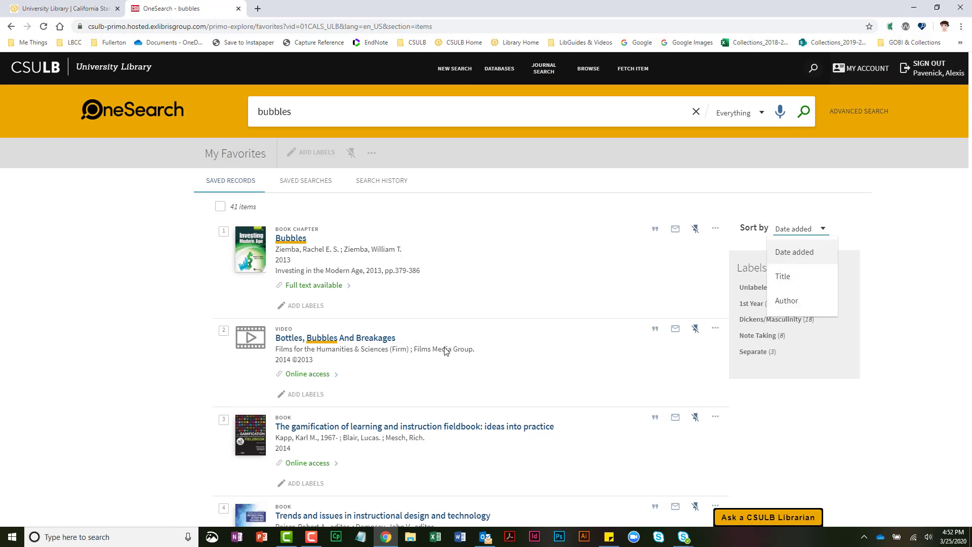
{"action": "left_click", "coordinate": [302, 310]}
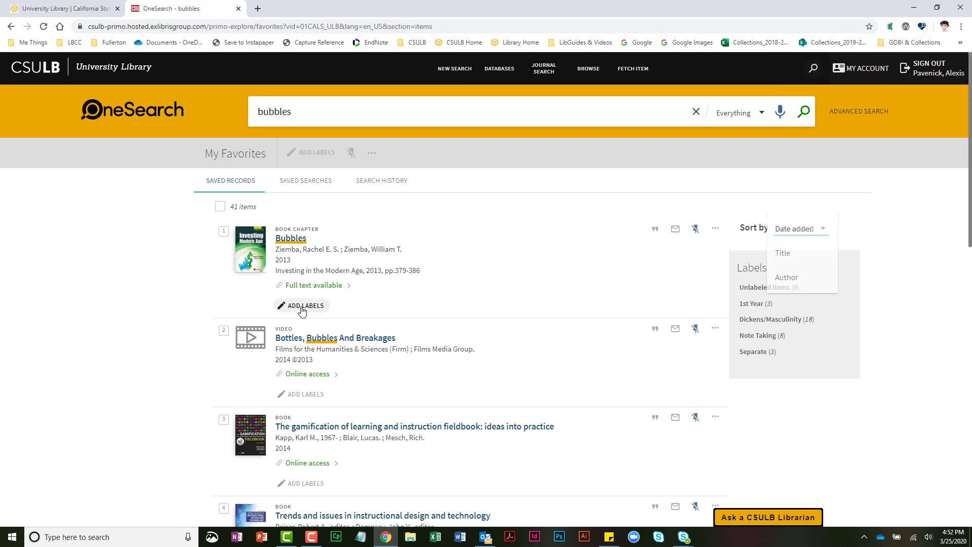
{"action": "left_click", "coordinate": [302, 310]}
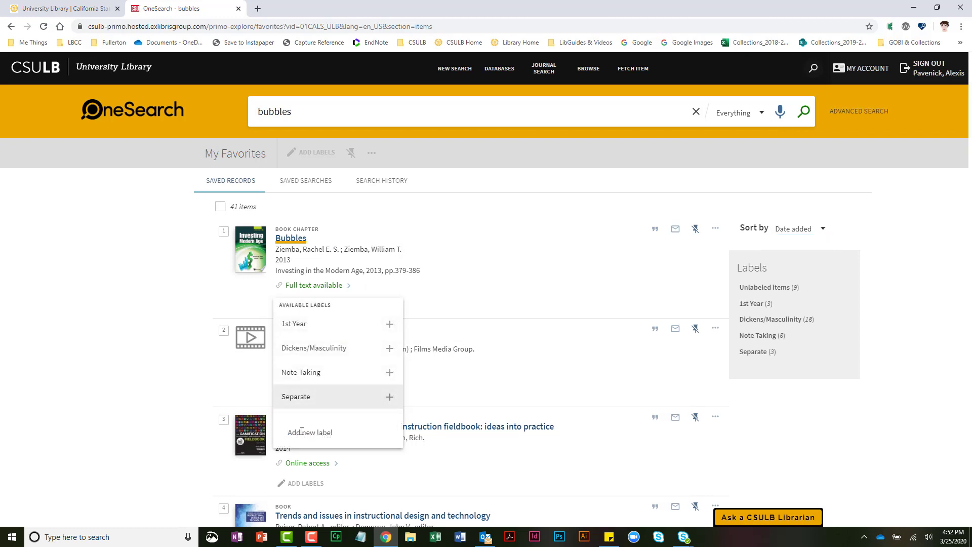